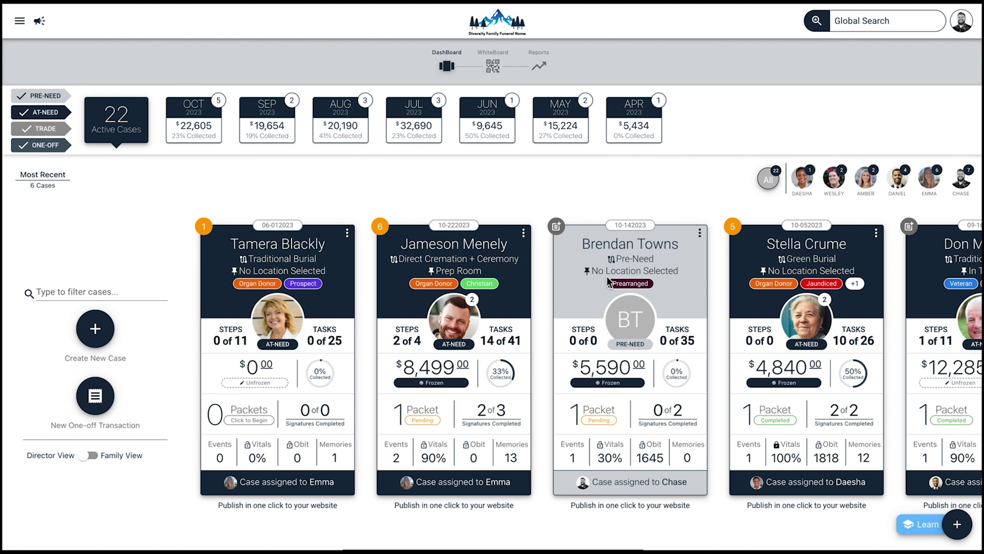
Open the at-need Direct Cremation + Ceremony case and find the obituary task in its task list.
{"action": "scroll", "coordinate": [607, 277], "scroll_direction": "down", "scroll_amount": 1}
{"action": "scroll", "coordinate": [779, 275], "scroll_direction": "right", "scroll_amount": 1}
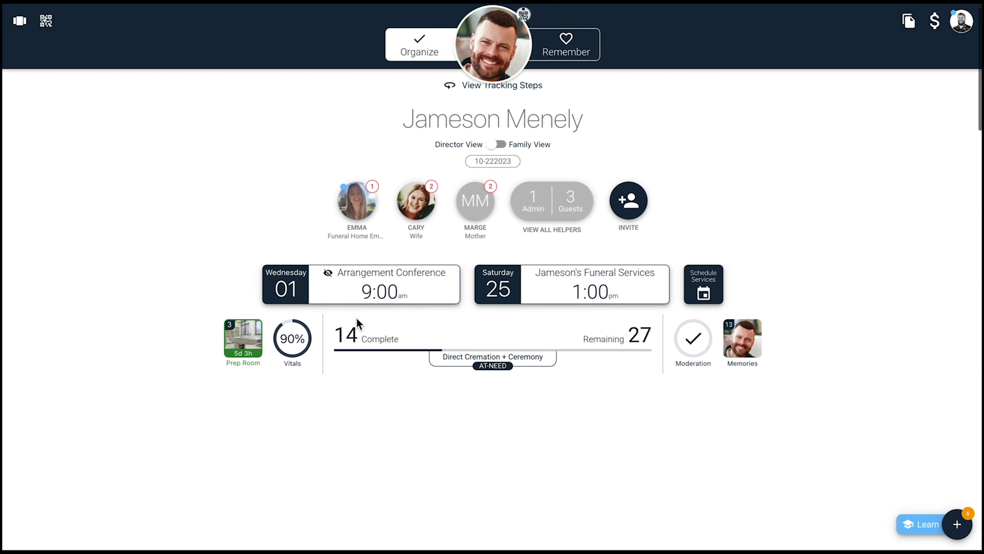
{"action": "scroll", "coordinate": [357, 318], "scroll_direction": "down", "scroll_amount": 4}
{"action": "scroll", "coordinate": [357, 318], "scroll_direction": "down", "scroll_amount": 15}
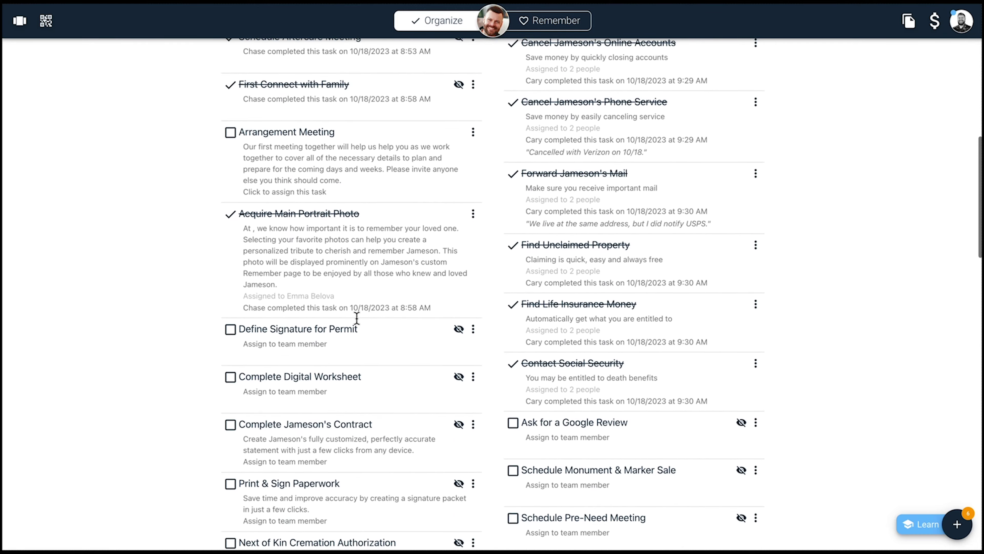
{"action": "scroll", "coordinate": [357, 319], "scroll_direction": "down", "scroll_amount": 10}
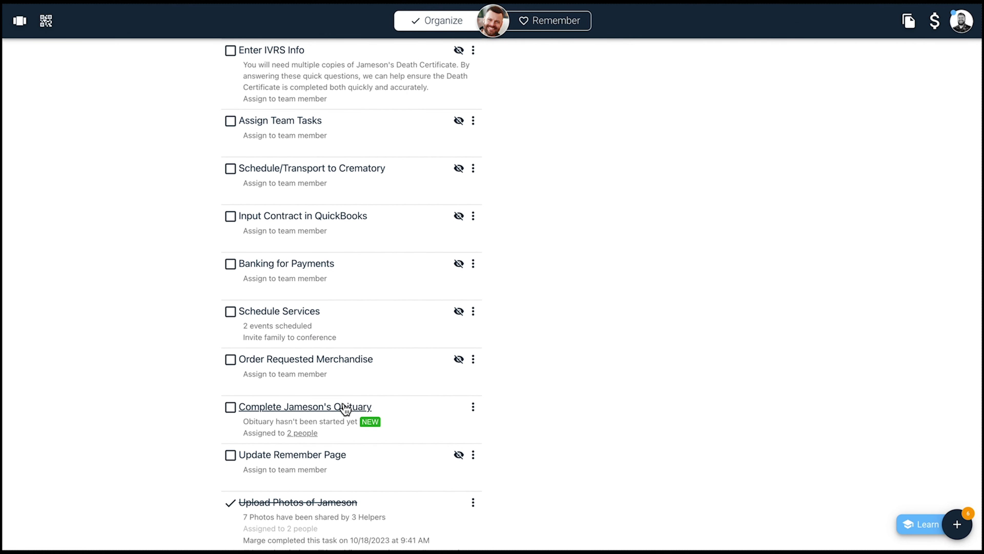
{"action": "scroll", "coordinate": [343, 407], "scroll_direction": "down", "scroll_amount": 1}
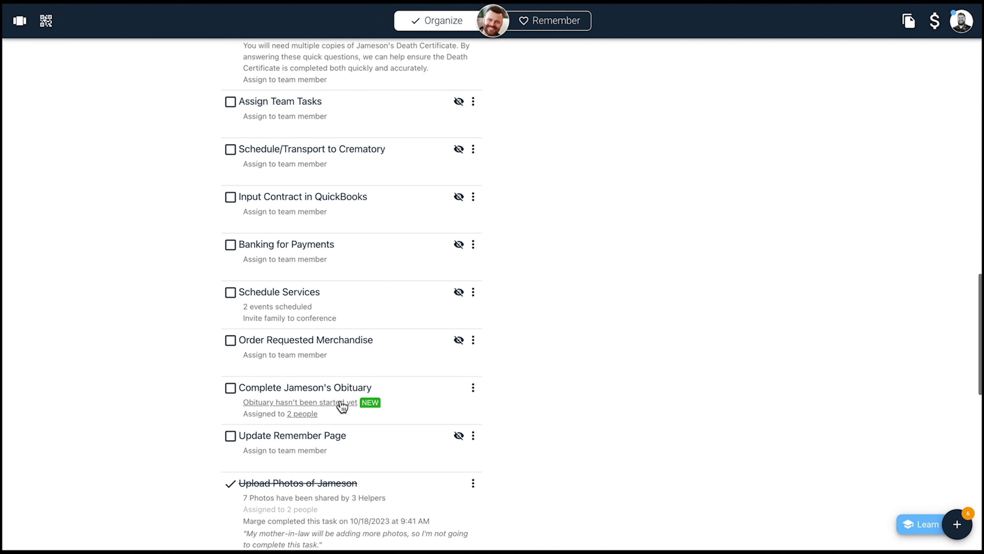
Check who the obituary task is assigned to without changing it, and open the obituary builder.
{"action": "left_click", "coordinate": [312, 414]}
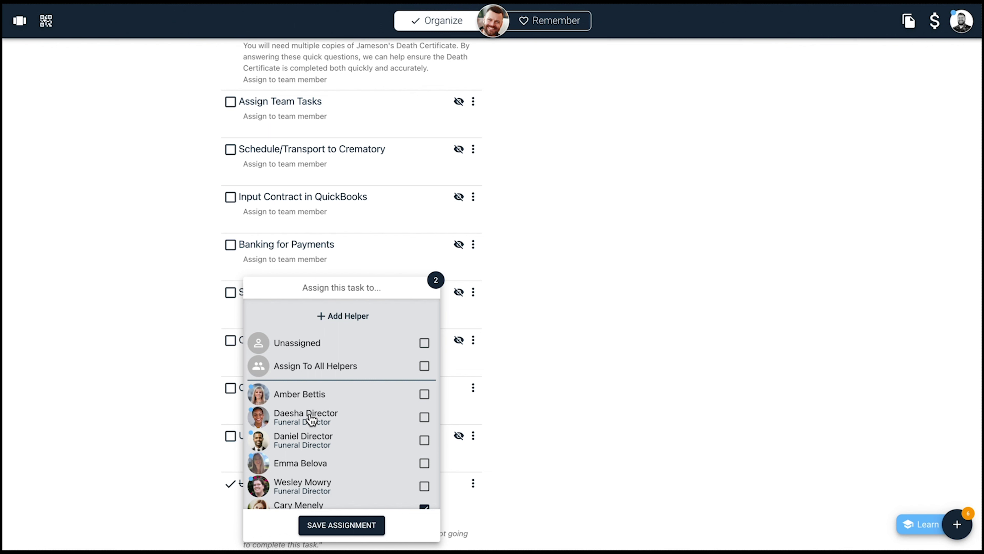
{"action": "left_click", "coordinate": [165, 279]}
{"action": "left_click", "coordinate": [275, 387]}
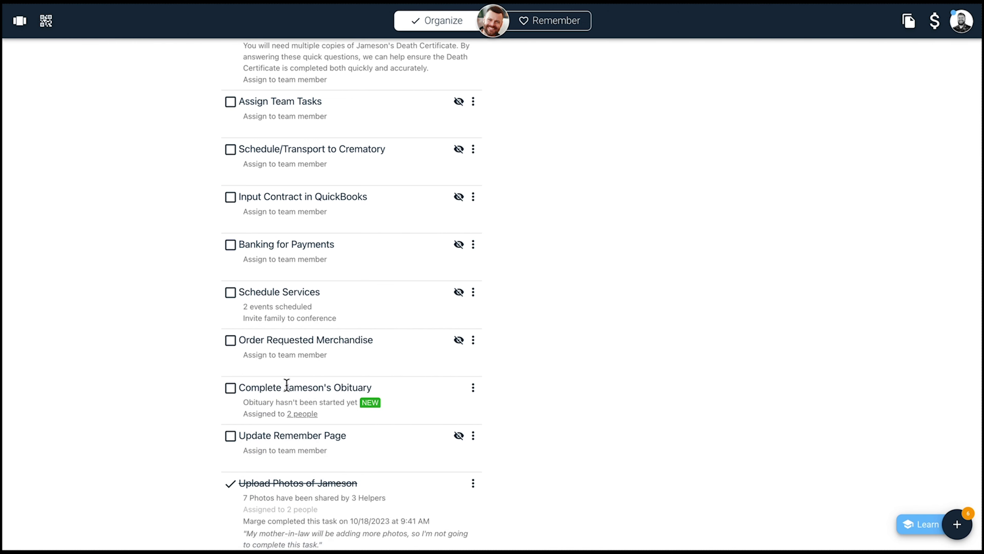
{"action": "scroll", "coordinate": [311, 352], "scroll_direction": "down", "scroll_amount": 2}
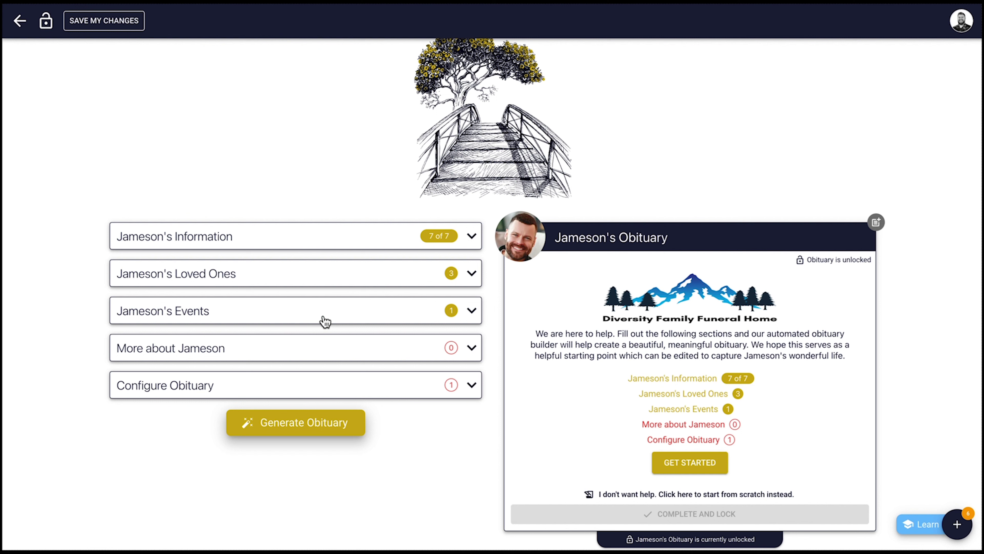
Review the deceased's information and loved ones sections in the obituary builder.
{"action": "left_click", "coordinate": [360, 249]}
{"action": "scroll", "coordinate": [373, 291], "scroll_direction": "down", "scroll_amount": 2}
{"action": "scroll", "coordinate": [374, 291], "scroll_direction": "down", "scroll_amount": 2}
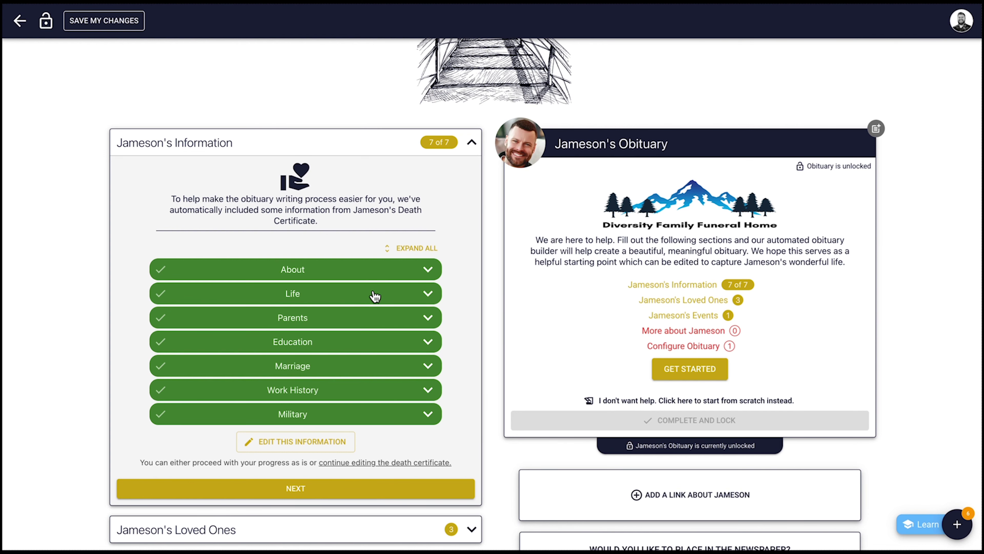
{"action": "scroll", "coordinate": [384, 281], "scroll_direction": "down", "scroll_amount": 2}
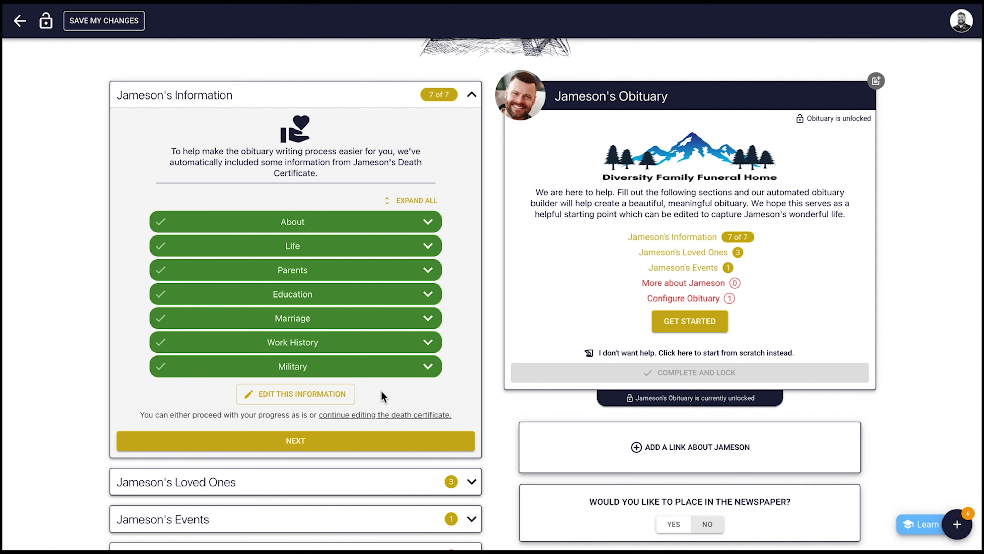
{"action": "left_click", "coordinate": [368, 438]}
{"action": "scroll", "coordinate": [356, 362], "scroll_direction": "up", "scroll_amount": 1}
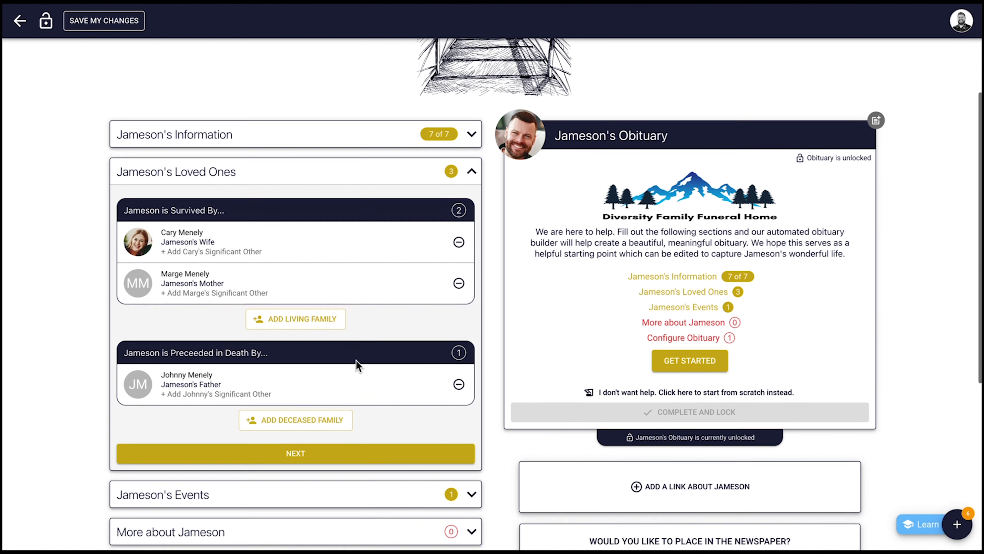
{"action": "scroll", "coordinate": [356, 364], "scroll_direction": "down", "scroll_amount": 2}
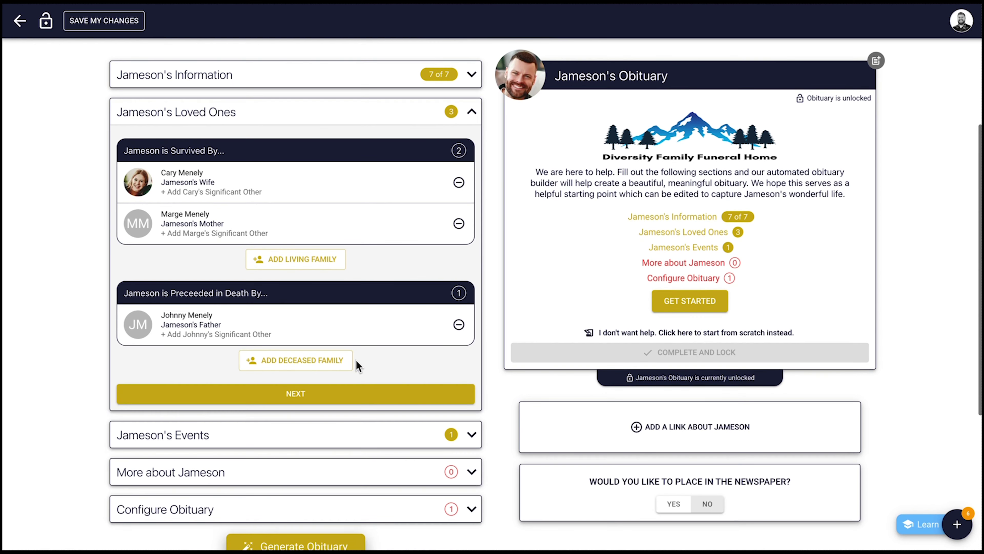
Review the events section and the additional life questions, and continue to the obituary configuration.
{"action": "left_click", "coordinate": [363, 431]}
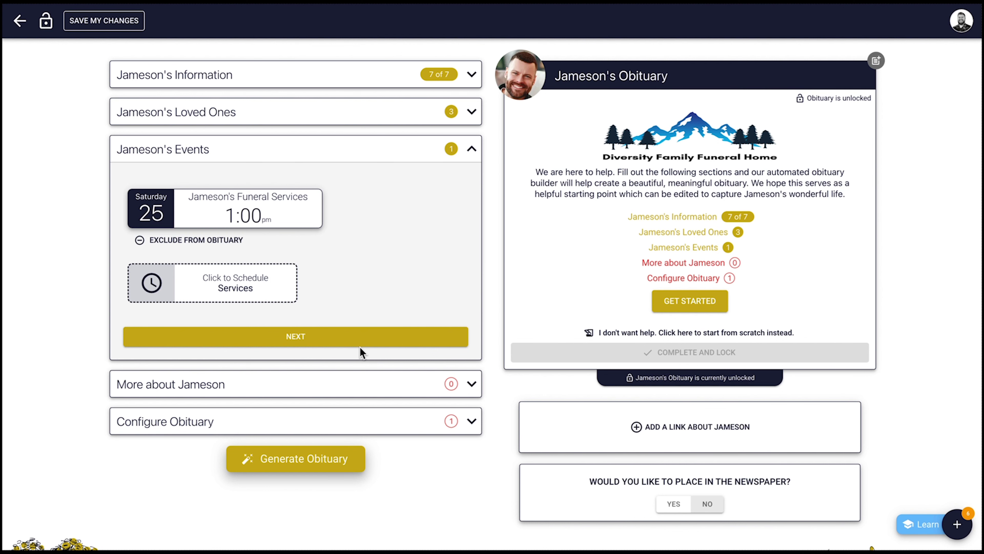
{"action": "left_click", "coordinate": [375, 385]}
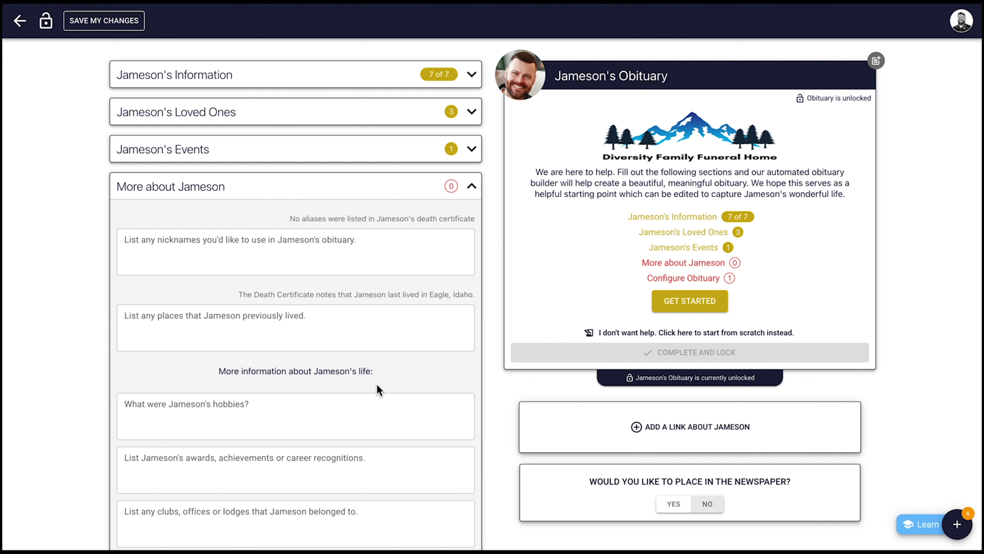
{"action": "scroll", "coordinate": [376, 371], "scroll_direction": "down", "scroll_amount": 1}
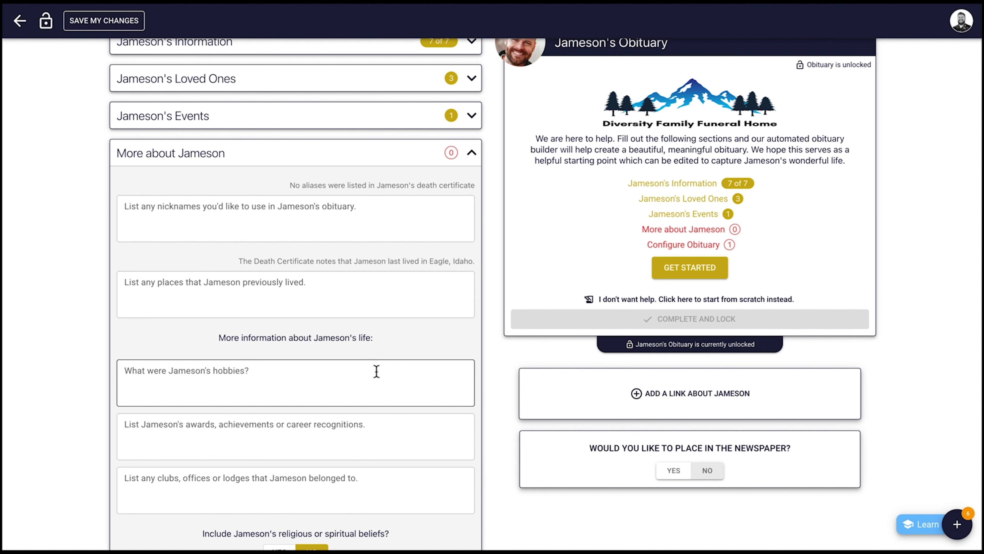
{"action": "scroll", "coordinate": [376, 371], "scroll_direction": "down", "scroll_amount": 4}
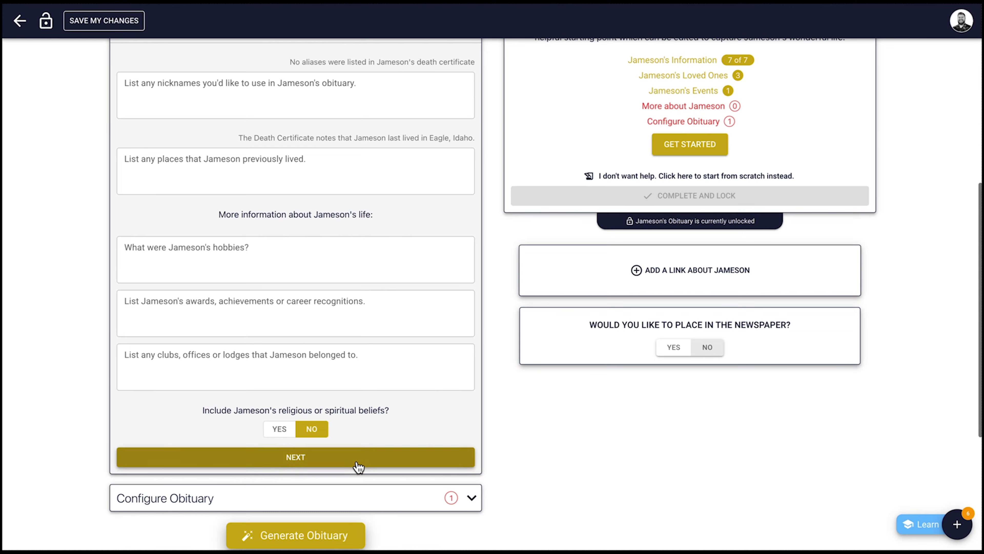
{"action": "left_click", "coordinate": [358, 462]}
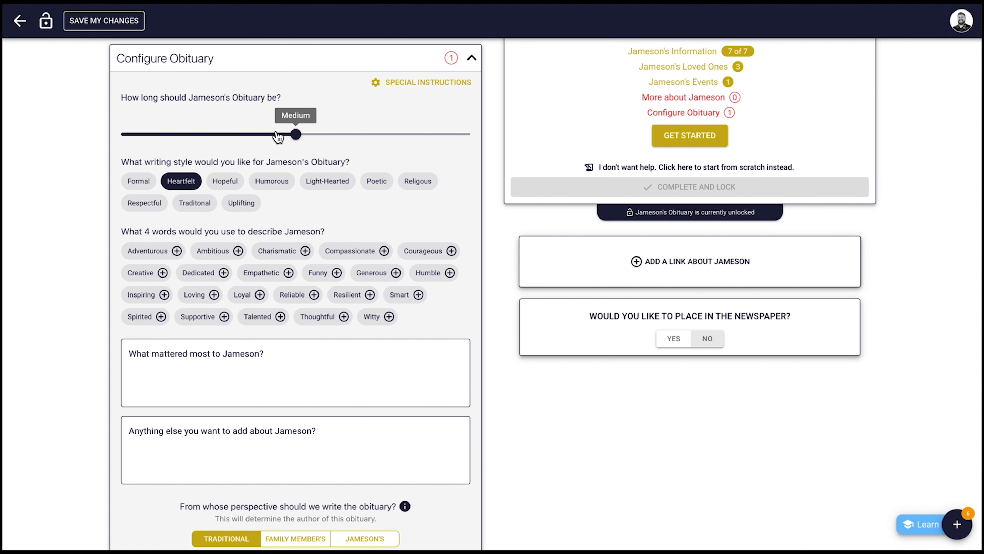
Try the Long obituary length and view the special instructions form without entering anything.
{"action": "left_click_drag", "start_coordinate": [280, 136], "coordinate": [390, 137]}
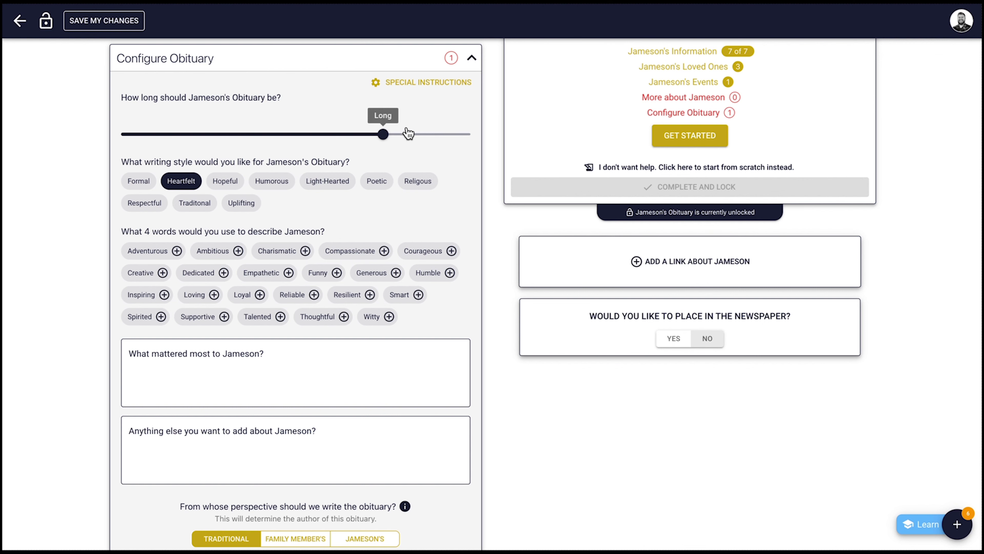
{"action": "left_click", "coordinate": [446, 88]}
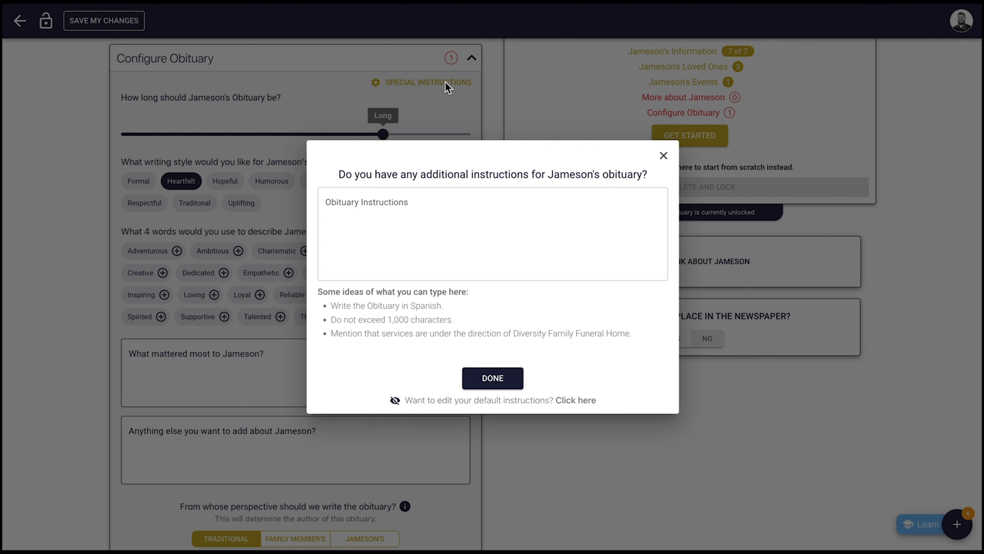
{"action": "left_click", "coordinate": [491, 379]}
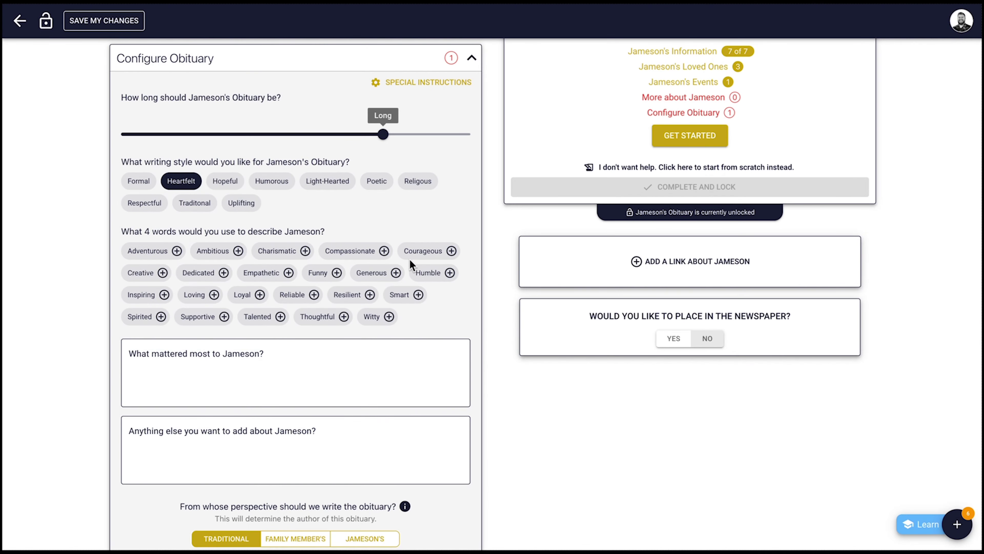
Set the obituary length to Short and its writing style to Traditional.
{"action": "left_click_drag", "start_coordinate": [379, 137], "coordinate": [237, 132]}
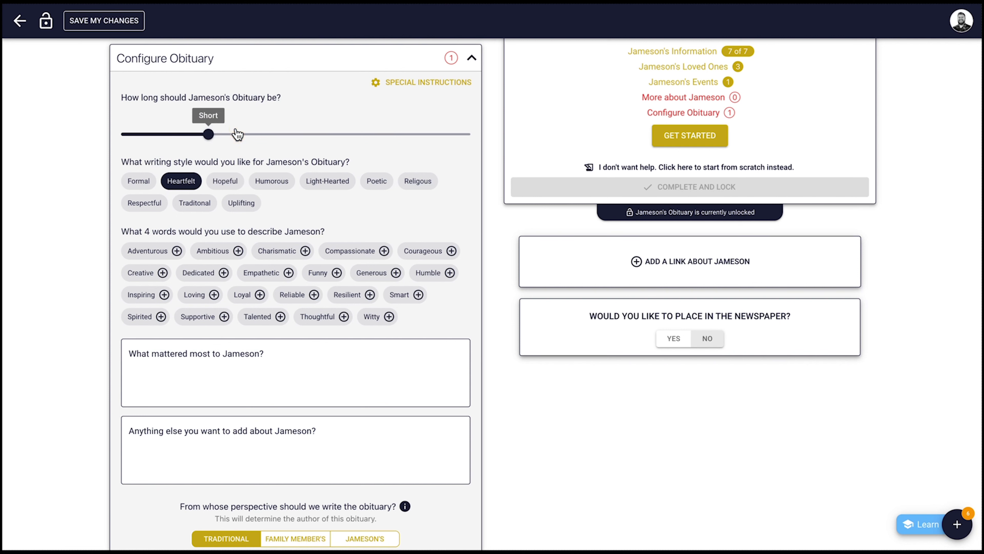
{"action": "left_click", "coordinate": [282, 181]}
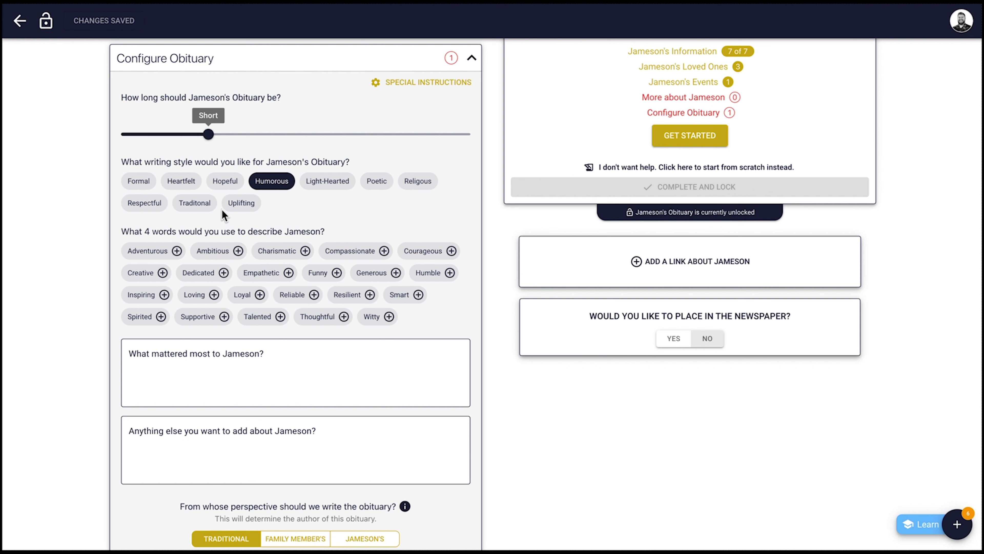
{"action": "left_click", "coordinate": [191, 203]}
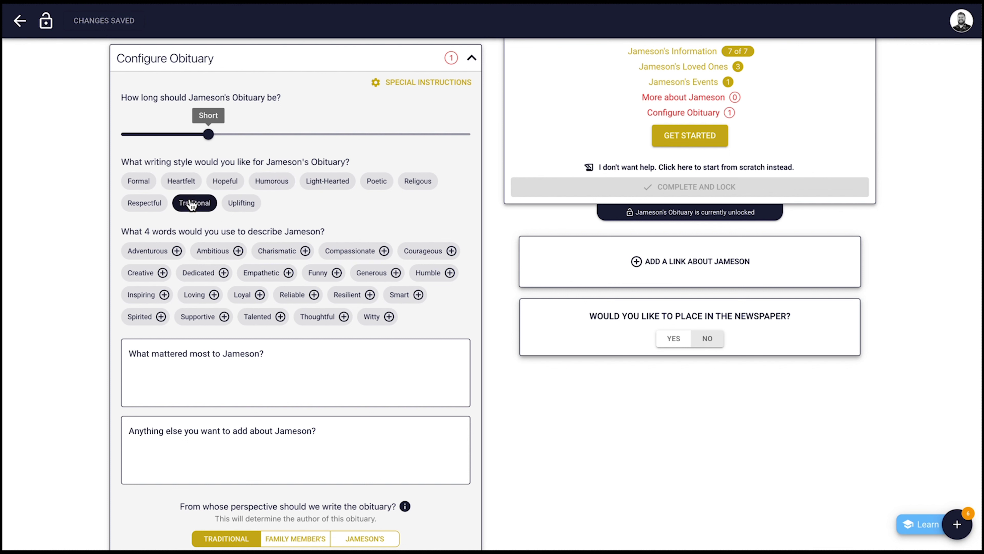
Choose Empathetic, Loving, Reliable and Talented as the four words describing the deceased.
{"action": "scroll", "coordinate": [228, 326], "scroll_direction": "down", "scroll_amount": 1}
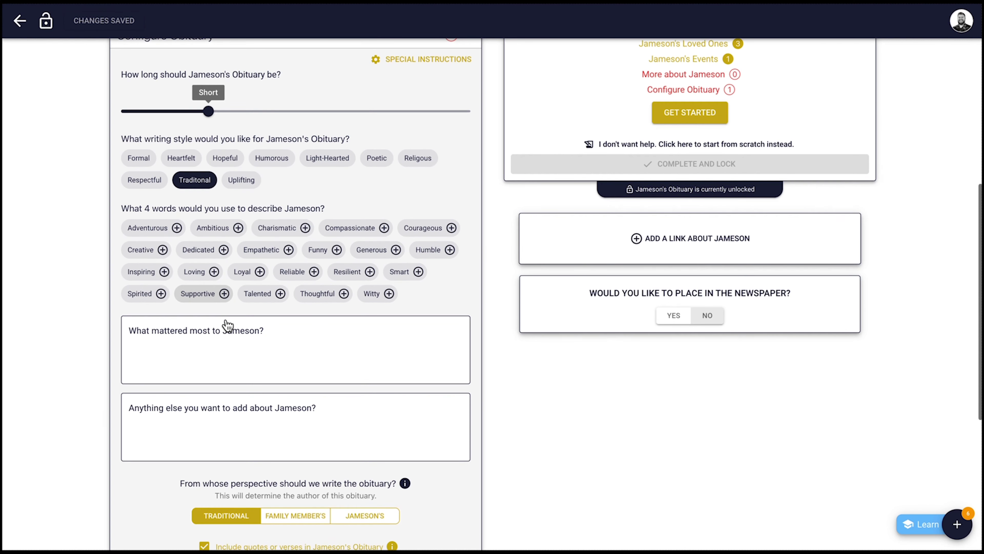
{"action": "left_click", "coordinate": [288, 249]}
{"action": "left_click", "coordinate": [214, 271]}
{"action": "left_click", "coordinate": [306, 272]}
{"action": "left_click", "coordinate": [278, 295]}
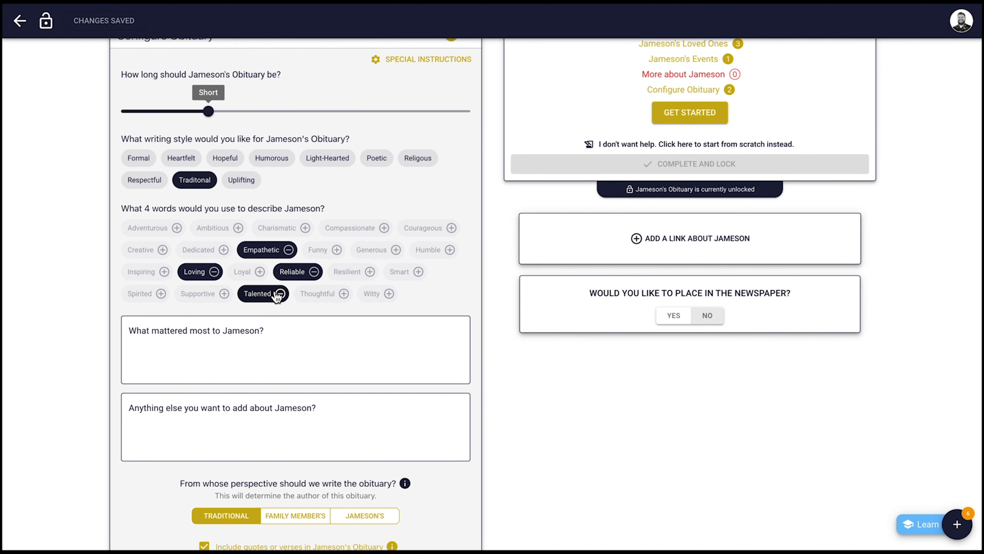
Set the obituary to the deceased's own perspective and keep quotes or verses included.
{"action": "scroll", "coordinate": [297, 248], "scroll_direction": "down", "scroll_amount": 2}
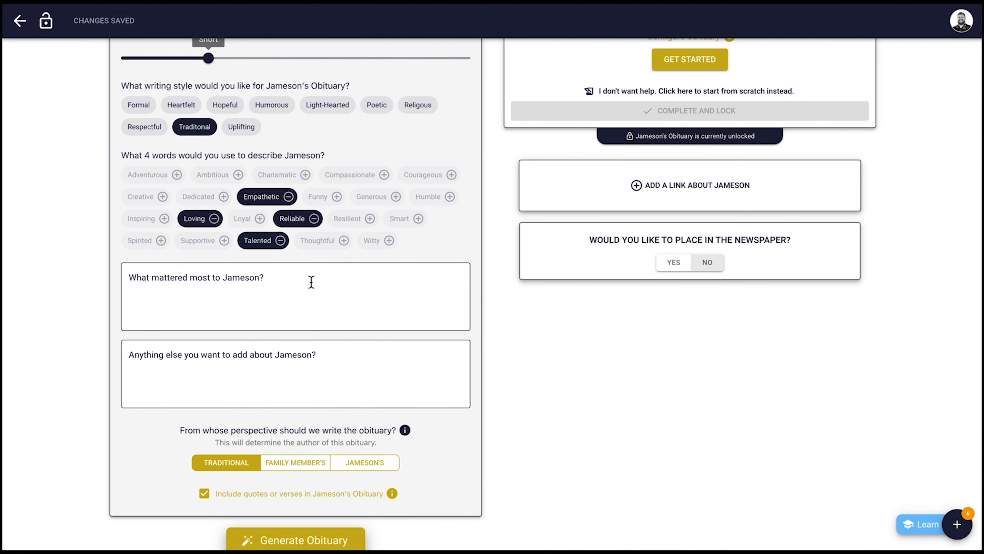
{"action": "scroll", "coordinate": [322, 314], "scroll_direction": "down", "scroll_amount": 1}
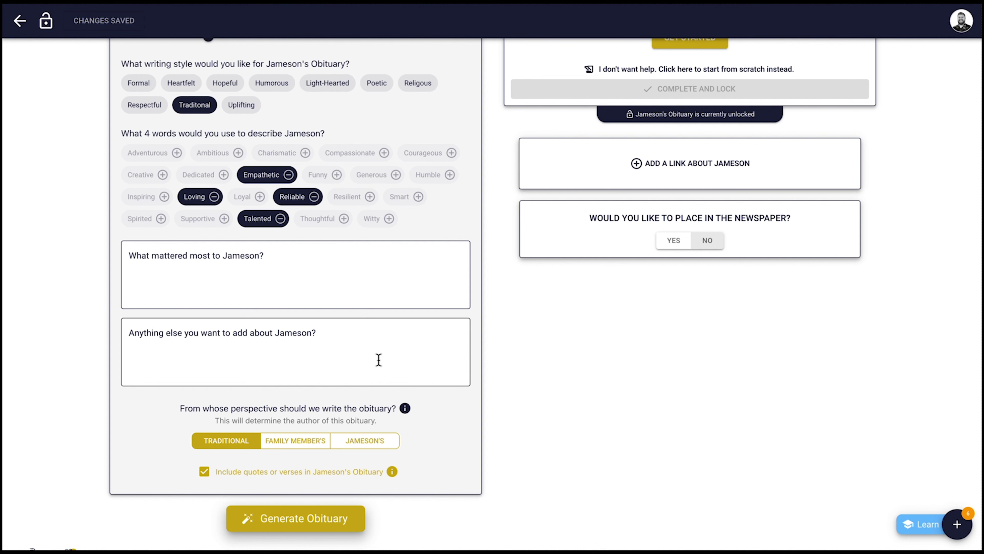
{"action": "left_click", "coordinate": [383, 441]}
{"action": "scroll", "coordinate": [350, 338], "scroll_direction": "down", "scroll_amount": 1}
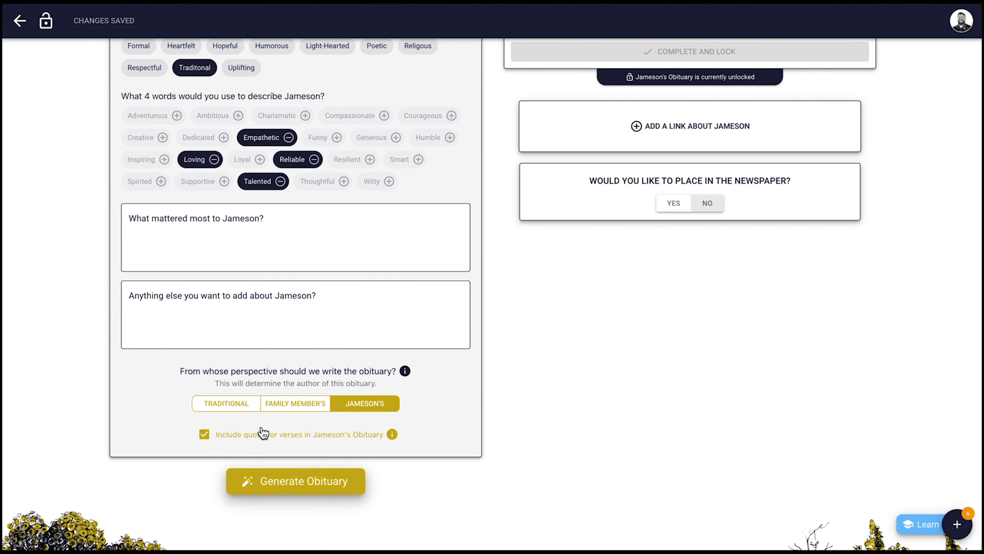
{"action": "left_click", "coordinate": [207, 432]}
{"action": "left_click", "coordinate": [205, 434]}
Generate the obituary from the configured details and view the written text.
{"action": "scroll", "coordinate": [236, 394], "scroll_direction": "down", "scroll_amount": 1}
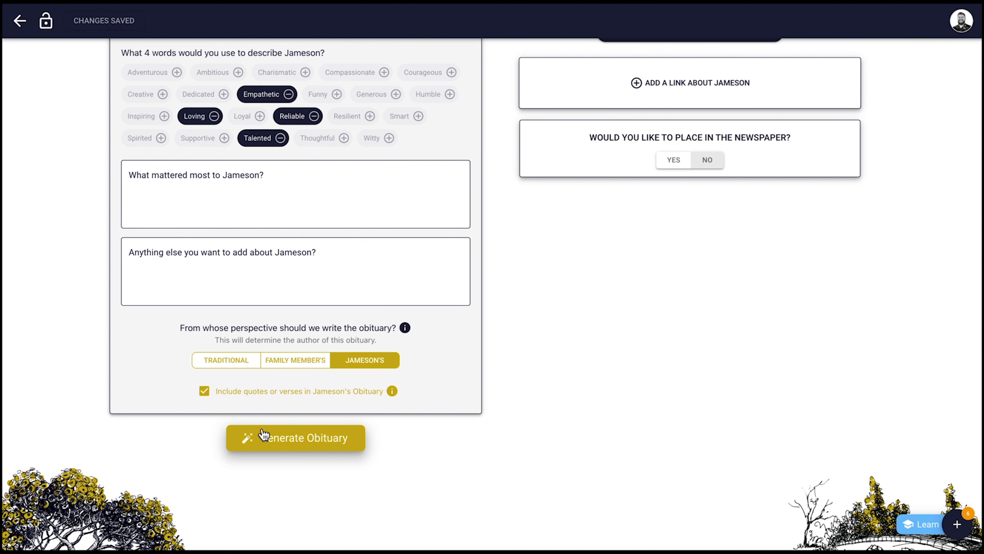
{"action": "left_click", "coordinate": [272, 437]}
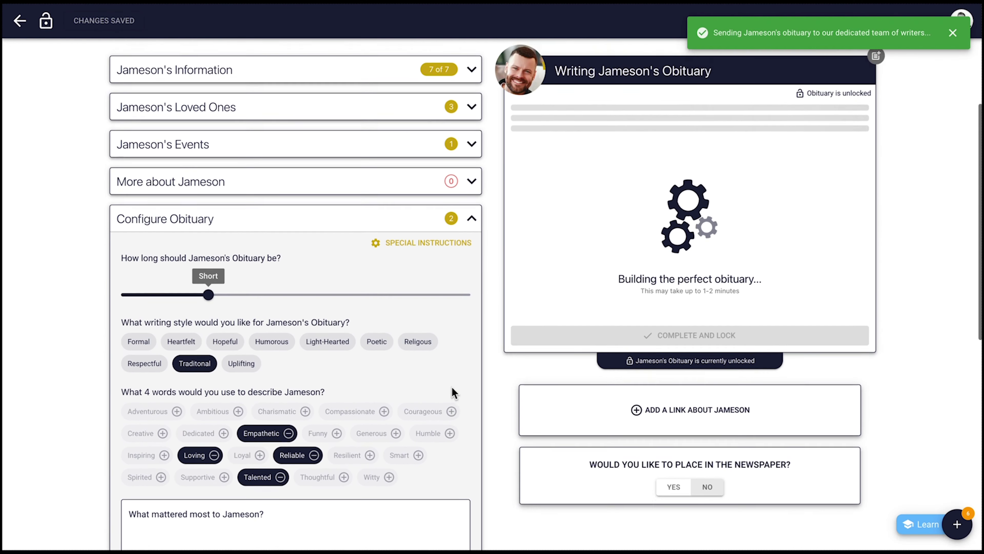
{"action": "scroll", "coordinate": [452, 387], "scroll_direction": "up", "scroll_amount": 1}
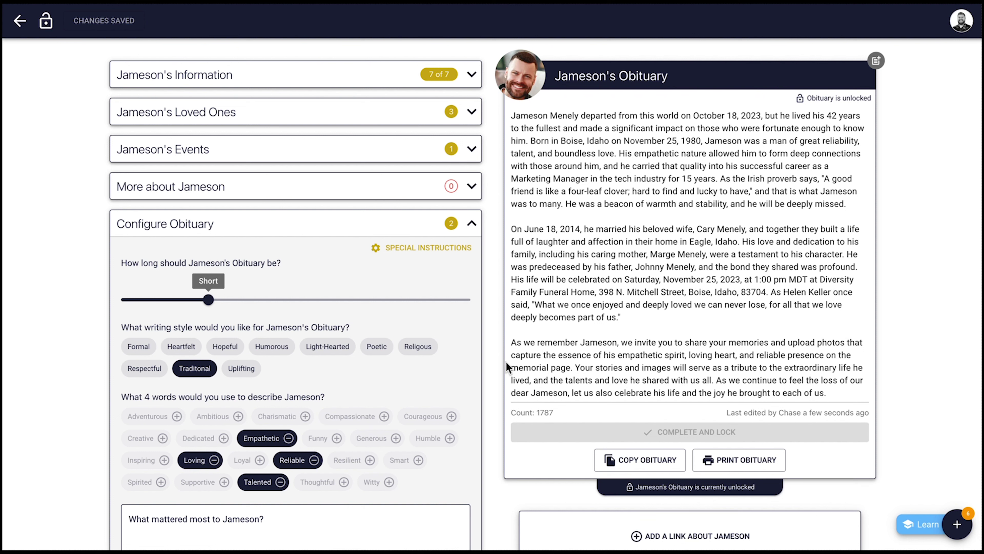
Add a separate paragraph reading "add edits here." after the second paragraph of the generated obituary.
{"action": "left_click", "coordinate": [669, 316]}
{"action": "key", "text": "Return"}
{"action": "key", "text": "Return"}
{"action": "type", "text": "add edits here."}
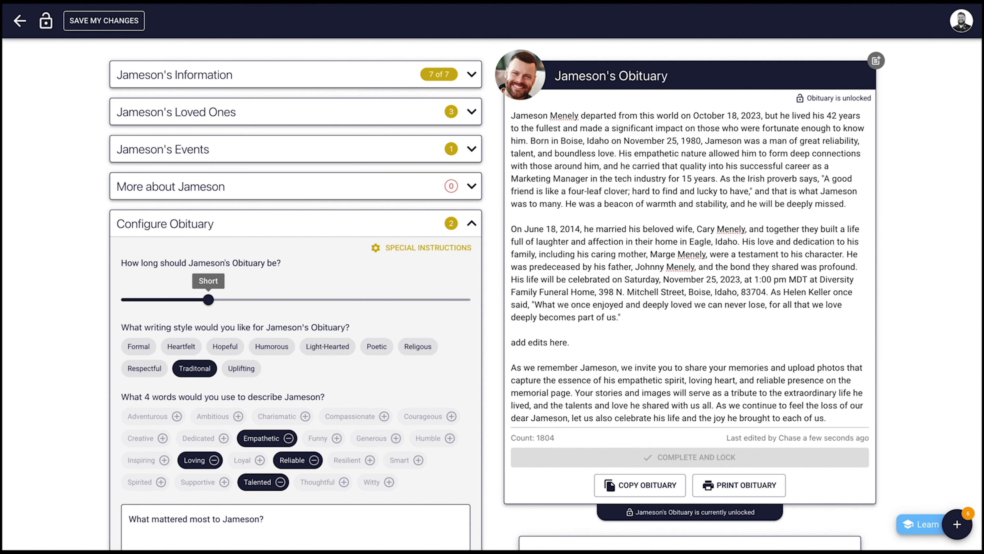
View the form for adding a link about the deceased and dismiss it without adding one.
{"action": "scroll", "coordinate": [694, 308], "scroll_direction": "down", "scroll_amount": 2}
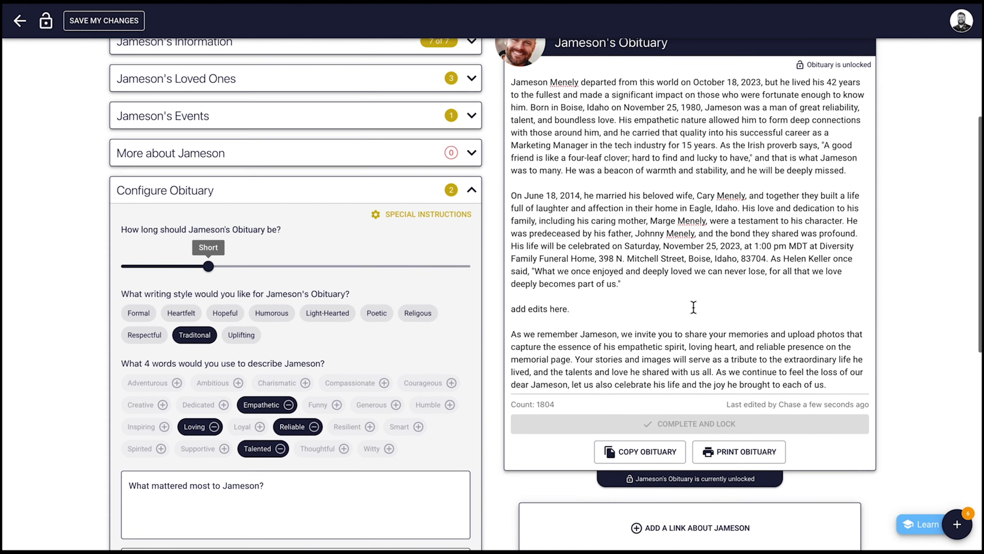
{"action": "scroll", "coordinate": [694, 307], "scroll_direction": "down", "scroll_amount": 1}
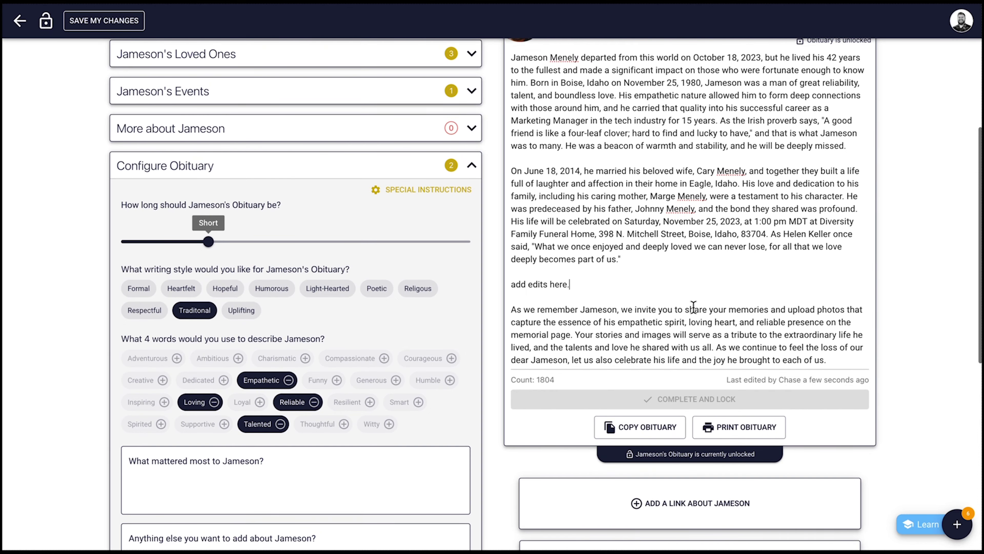
{"action": "scroll", "coordinate": [694, 308], "scroll_direction": "down", "scroll_amount": 2}
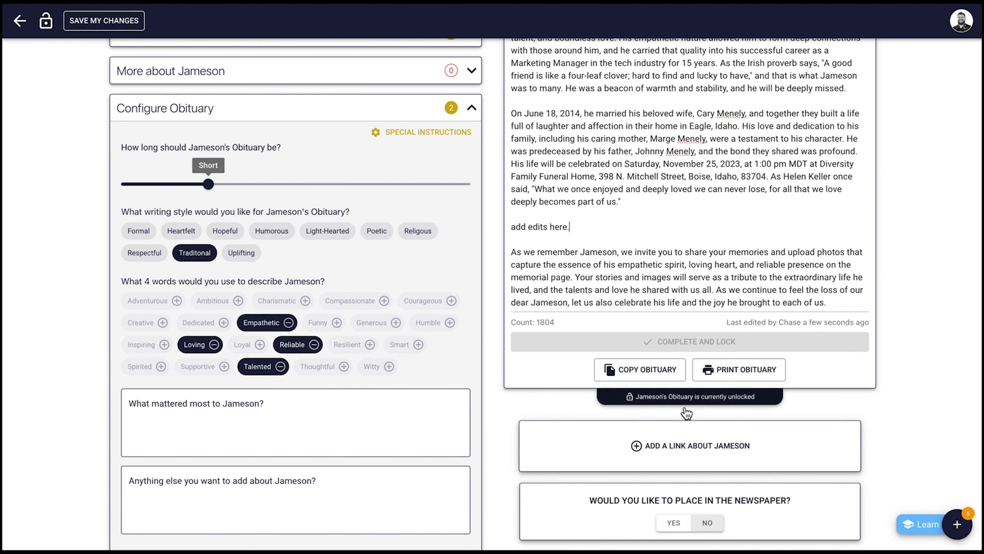
{"action": "left_click", "coordinate": [684, 452]}
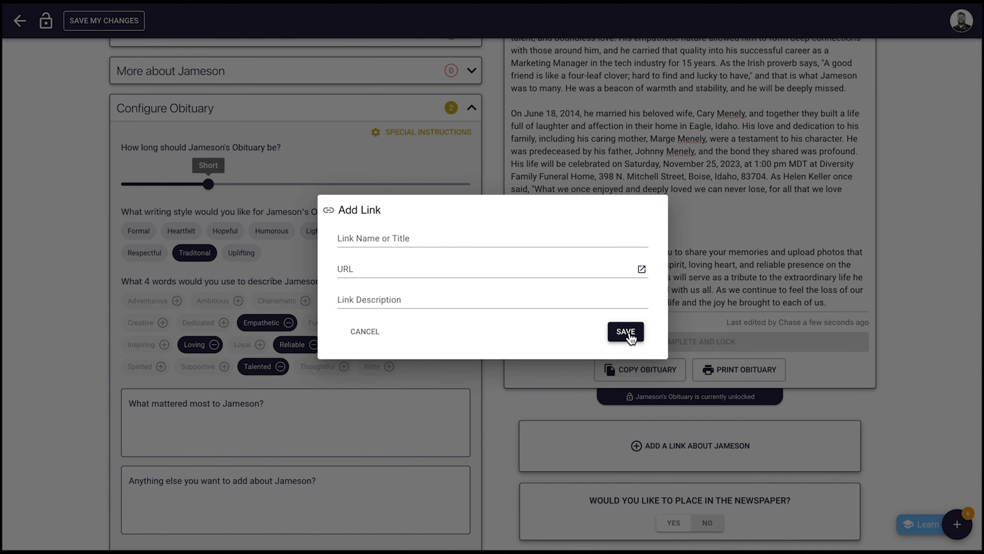
{"action": "left_click", "coordinate": [364, 331]}
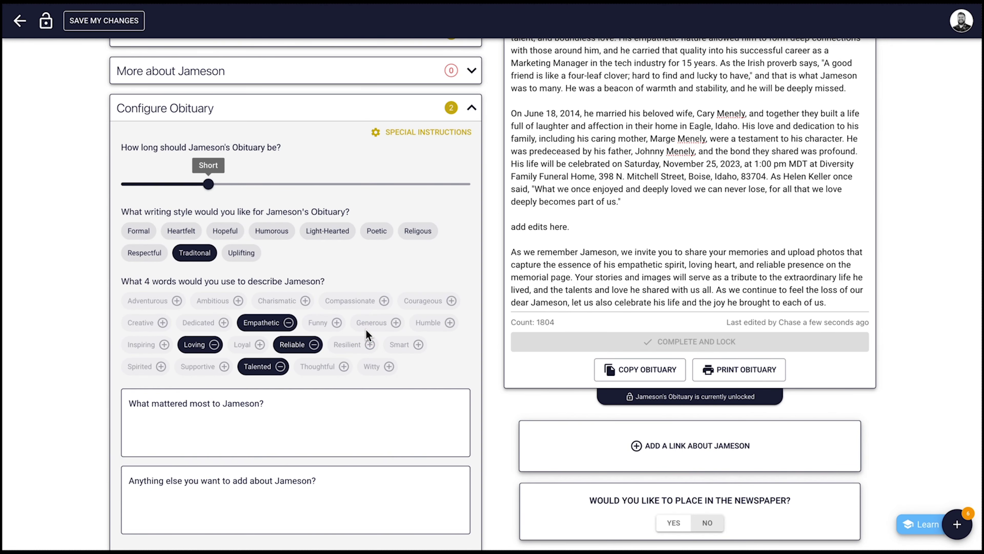
Answer yes to placing the obituary in the newspaper and review the newspaper placement options.
{"action": "scroll", "coordinate": [649, 339], "scroll_direction": "down", "scroll_amount": 2}
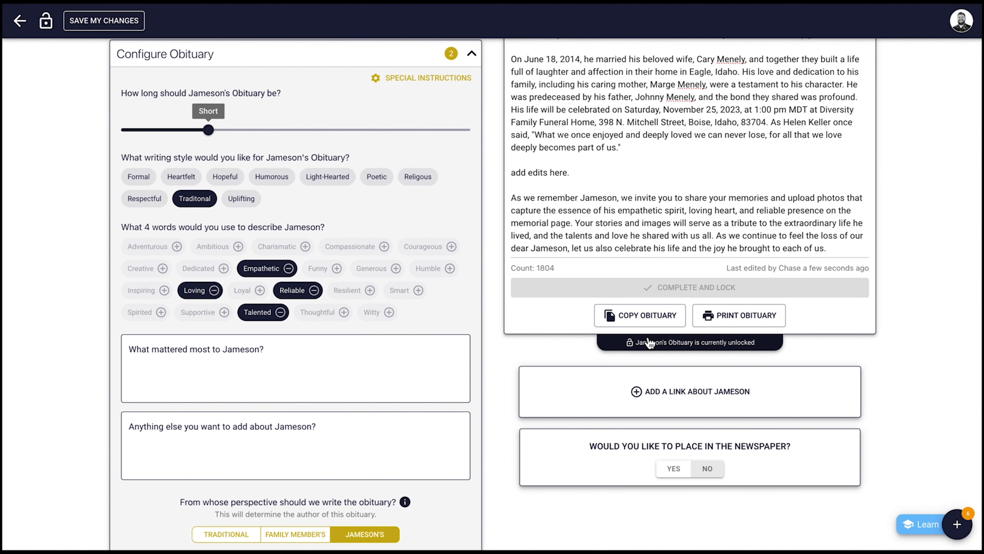
{"action": "left_click", "coordinate": [674, 468]}
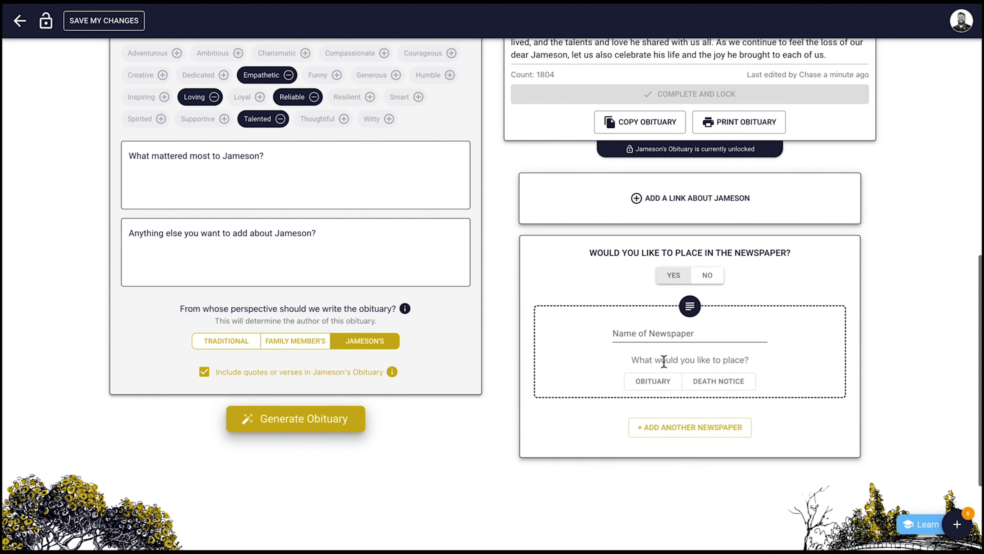
{"action": "scroll", "coordinate": [664, 361], "scroll_direction": "down", "scroll_amount": 2}
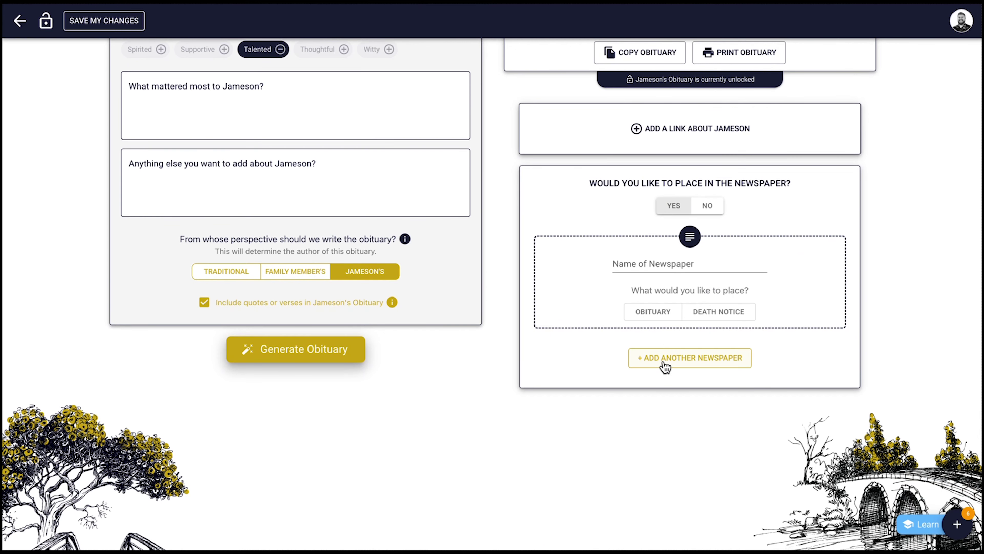
{"action": "scroll", "coordinate": [670, 310], "scroll_direction": "up", "scroll_amount": 5}
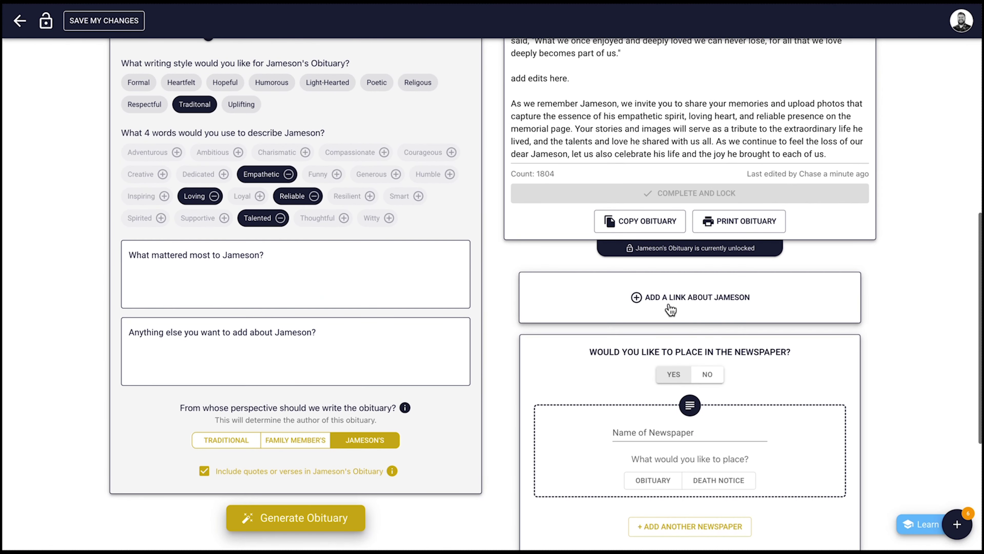
{"action": "scroll", "coordinate": [670, 310], "scroll_direction": "up", "scroll_amount": 1}
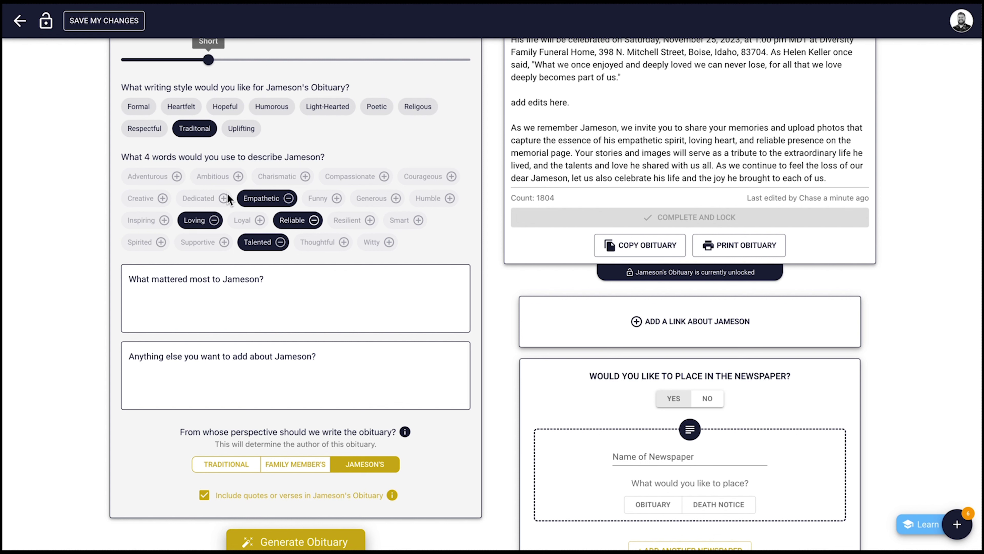
Save the changes and lock the obituary, dismissing the request to complete its task.
{"action": "left_click", "coordinate": [100, 22]}
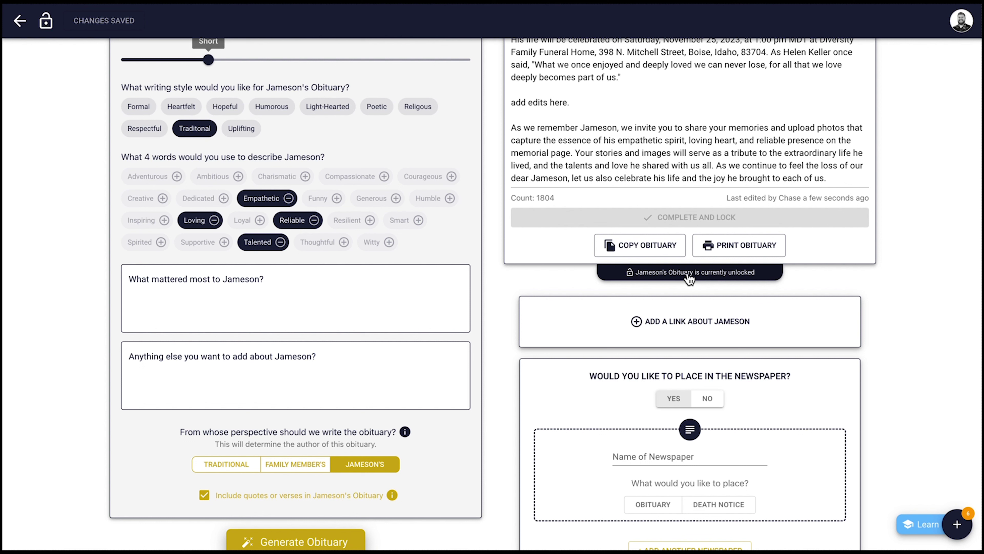
{"action": "left_click", "coordinate": [686, 276]}
{"action": "scroll", "coordinate": [696, 307], "scroll_direction": "down", "scroll_amount": 3}
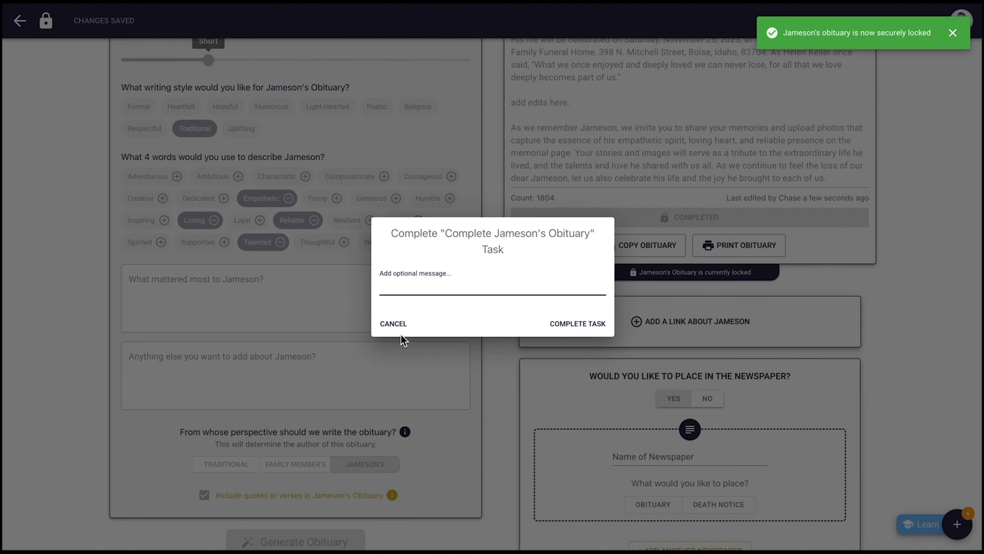
{"action": "left_click", "coordinate": [392, 325]}
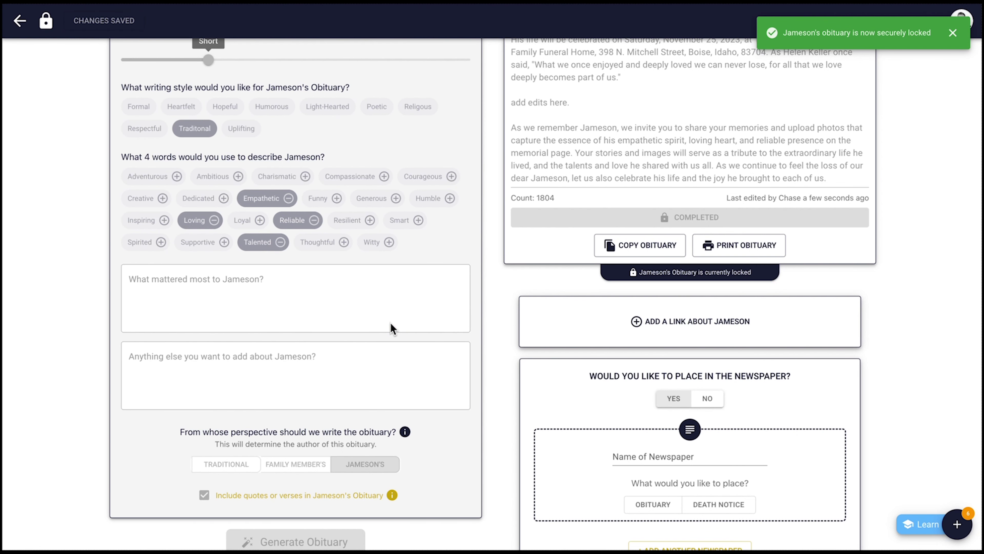